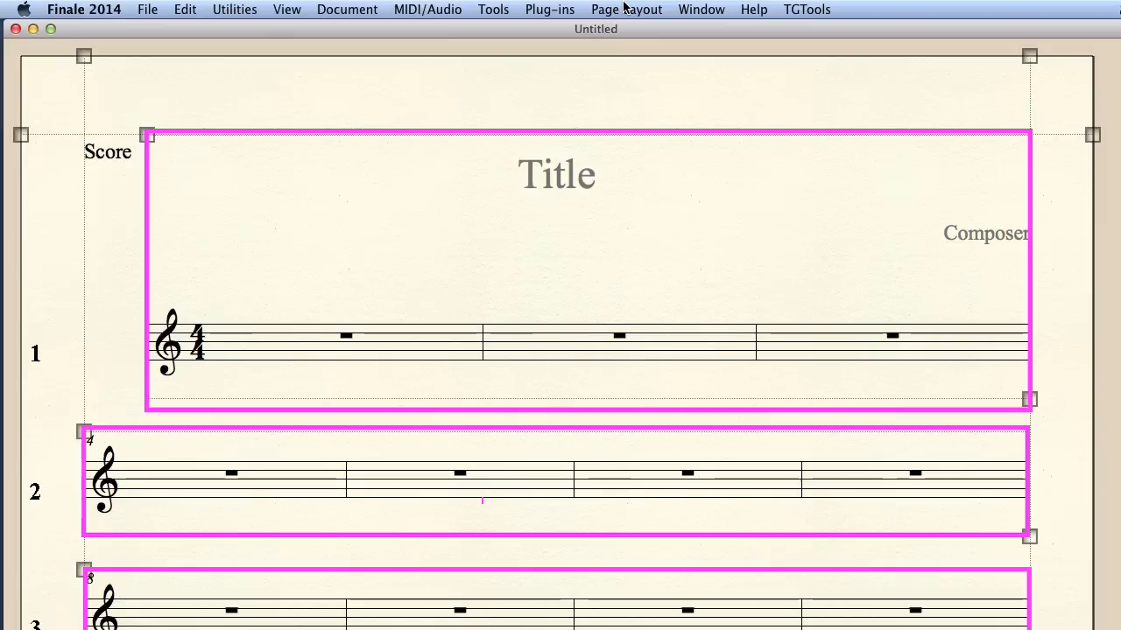
- Open the Edit System Margins settings and select the first system as the one to edit
left_click(616, 13)
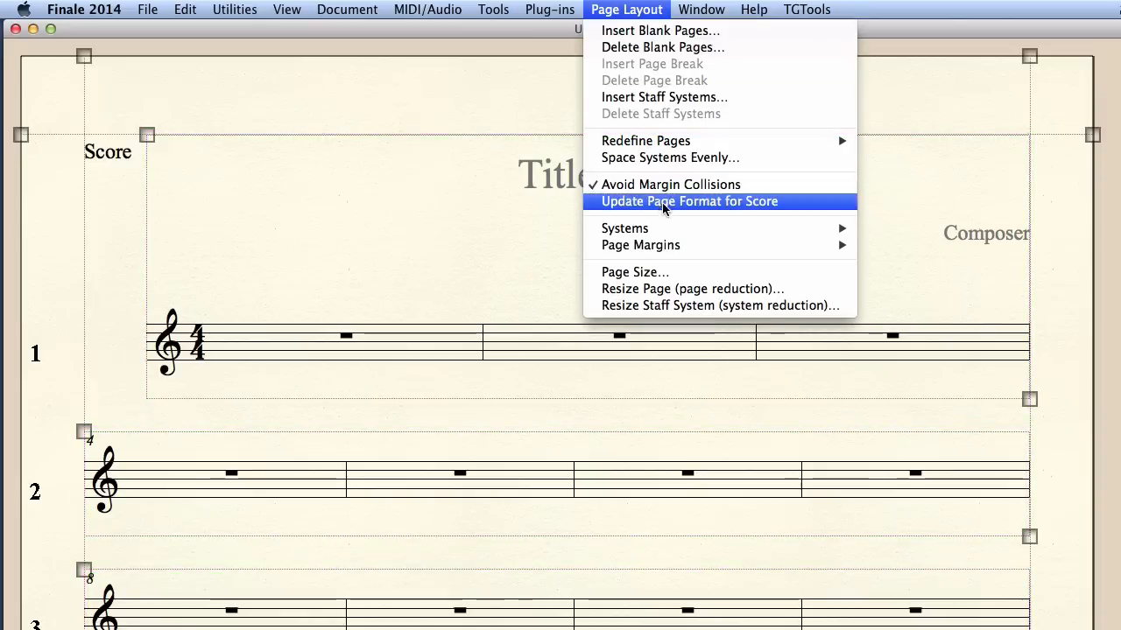
mouse_move(667, 235)
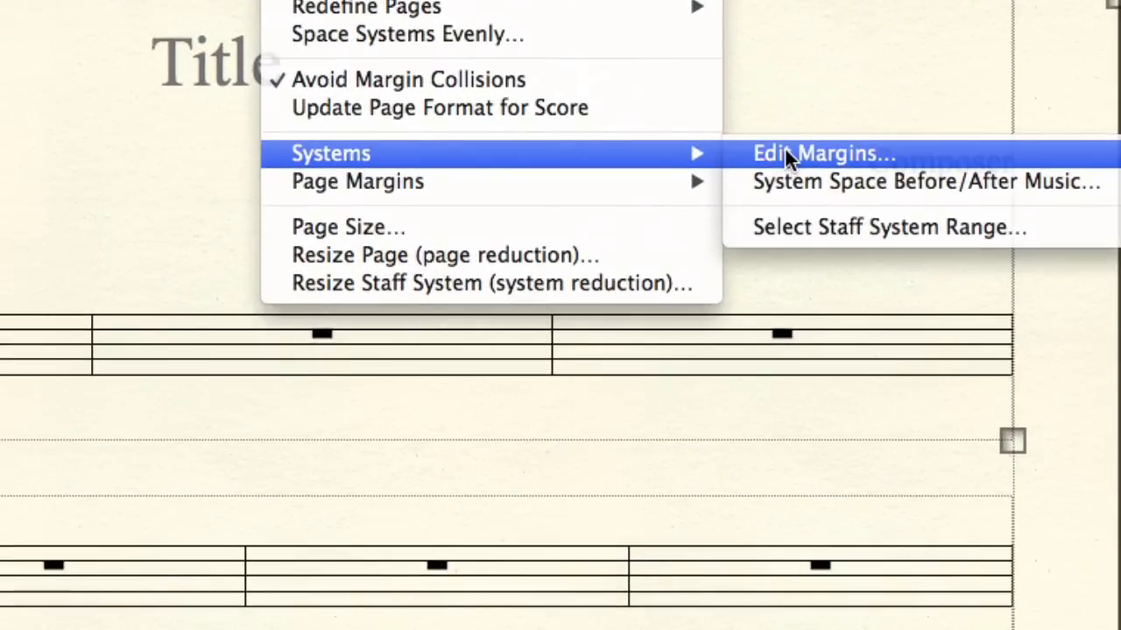
left_click(784, 149)
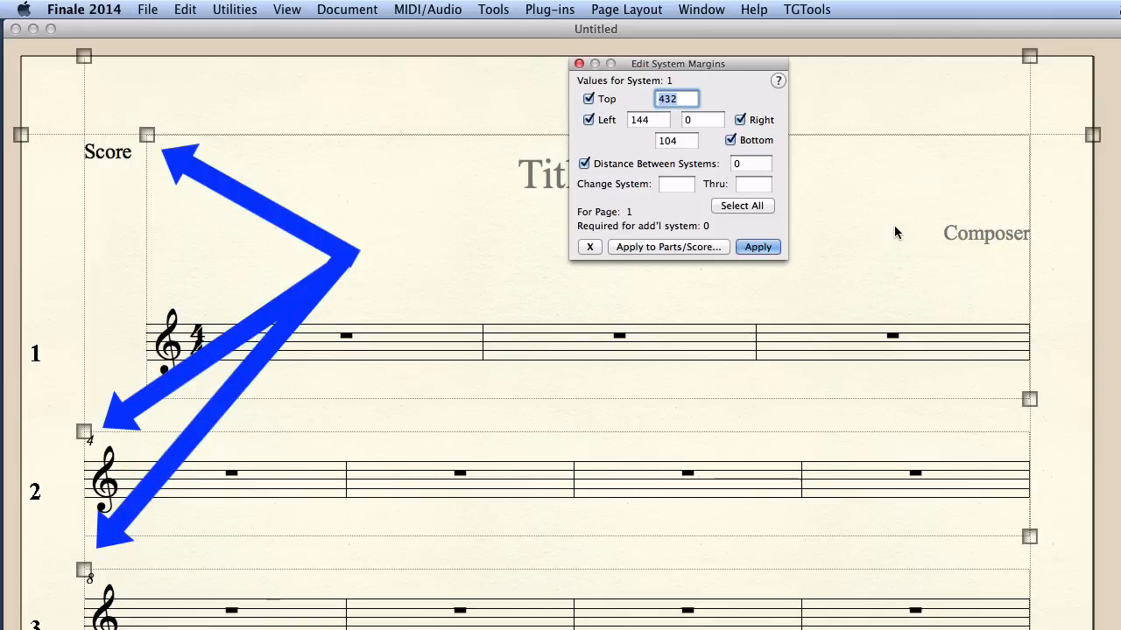
left_click(377, 131)
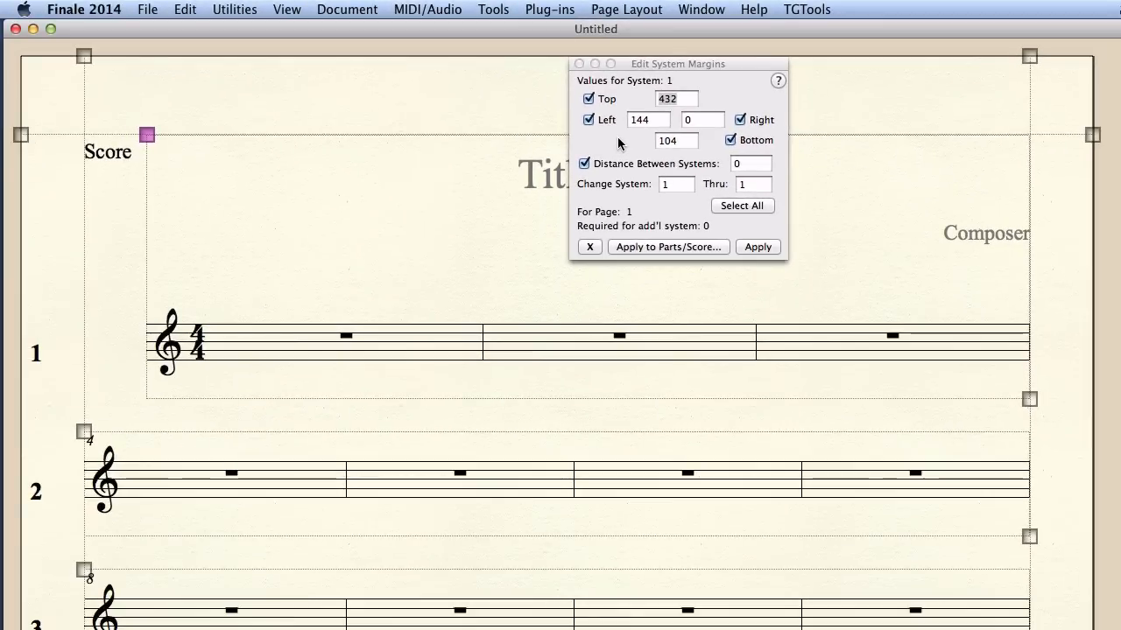
- Set the program's measurement units to EVPUs
left_click(77, 10)
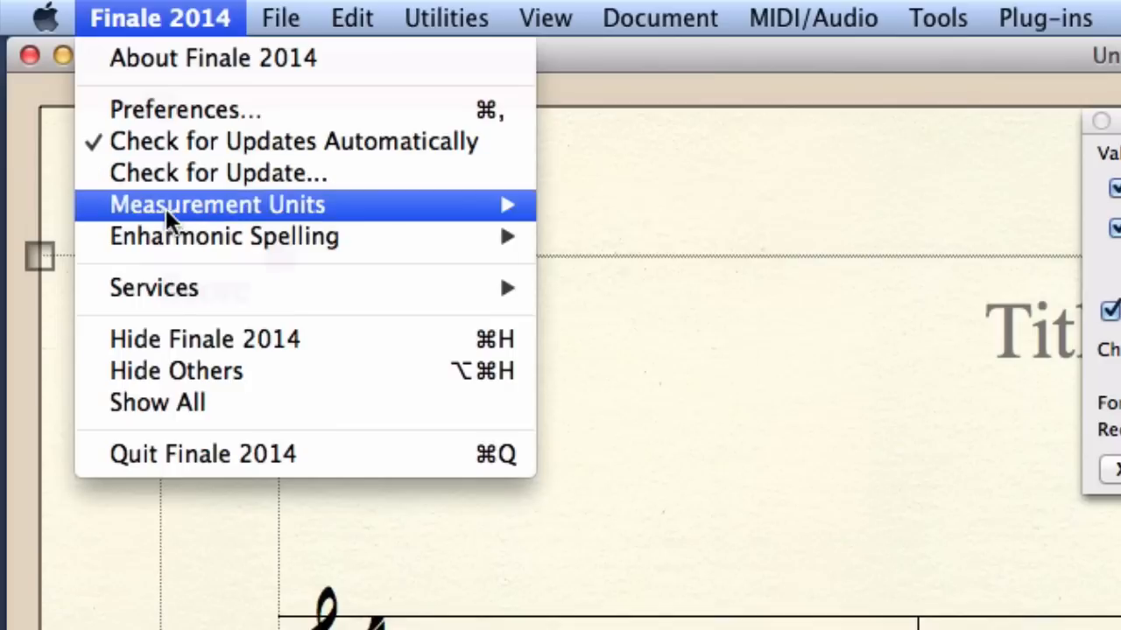
mouse_move(88, 112)
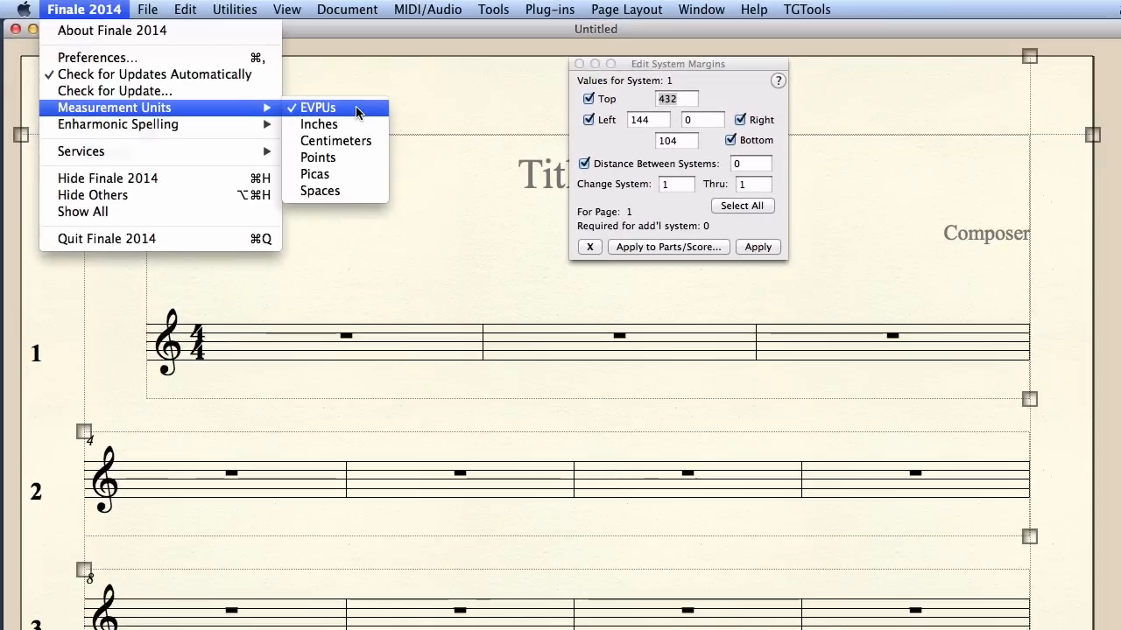
left_click(356, 109)
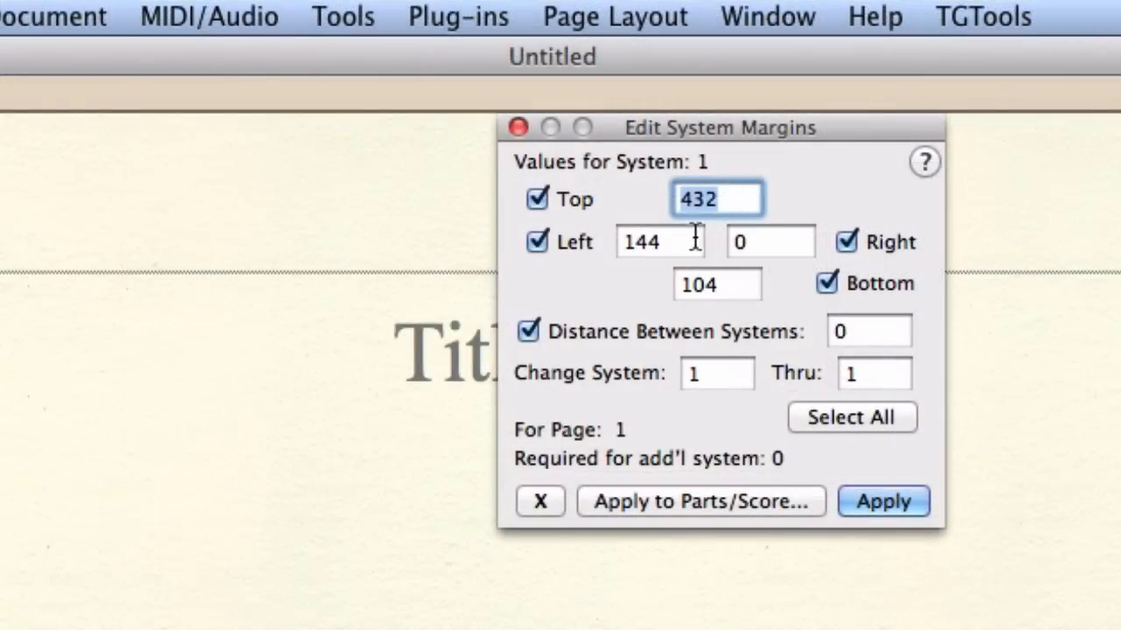
- Set the left margin of system 1 to 0 and apply it so the first system loses its indent
left_click(675, 245)
double_click(645, 243)
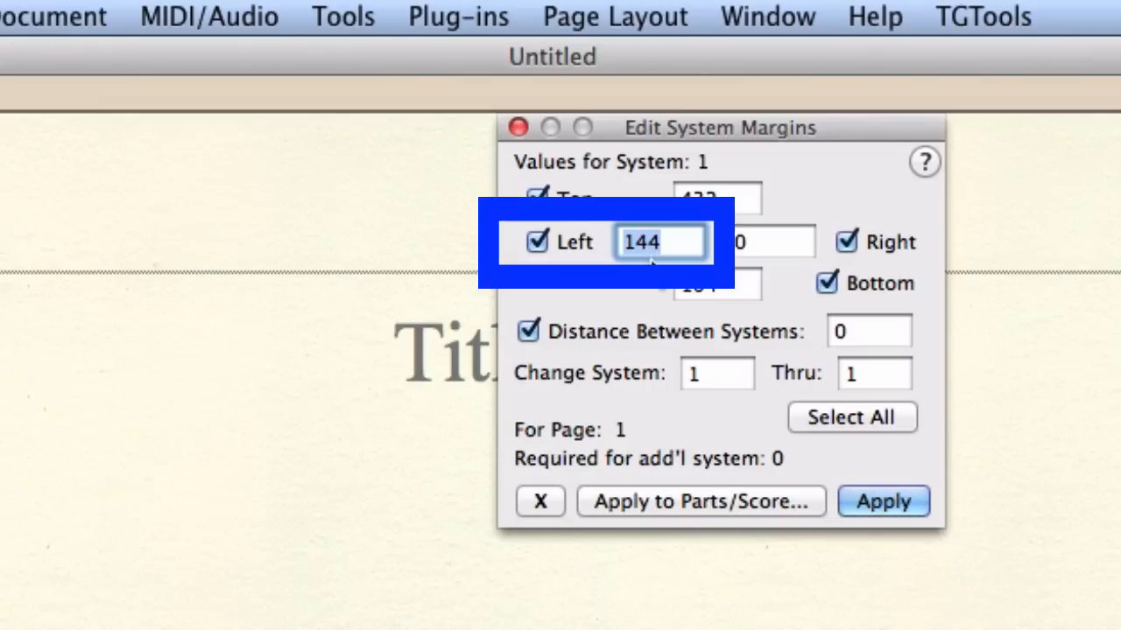
type("0")
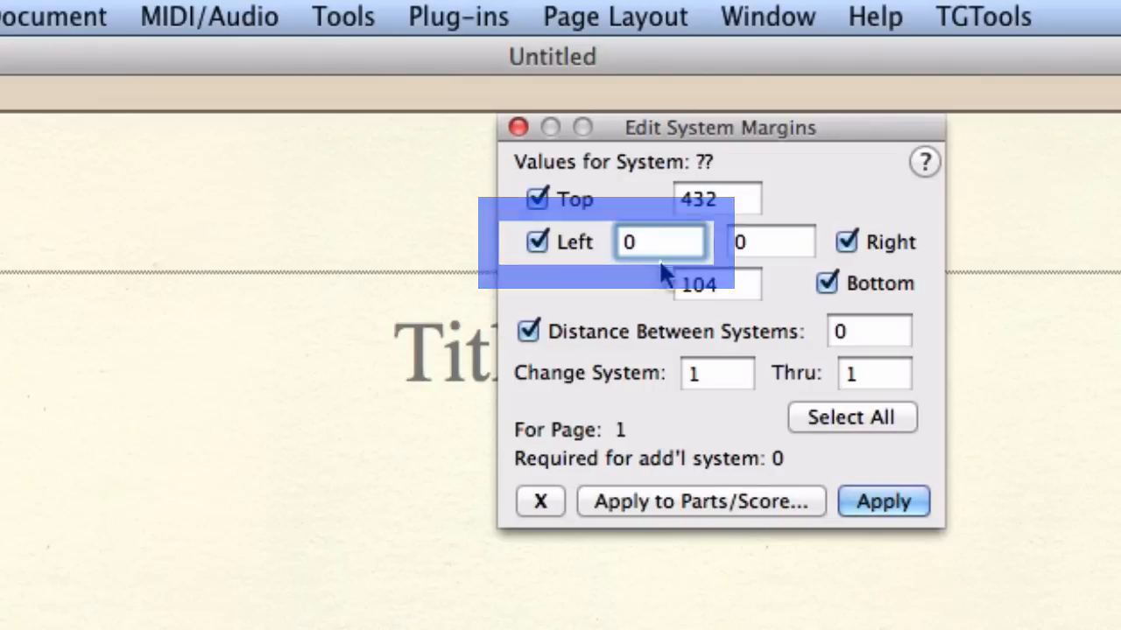
left_click(872, 496)
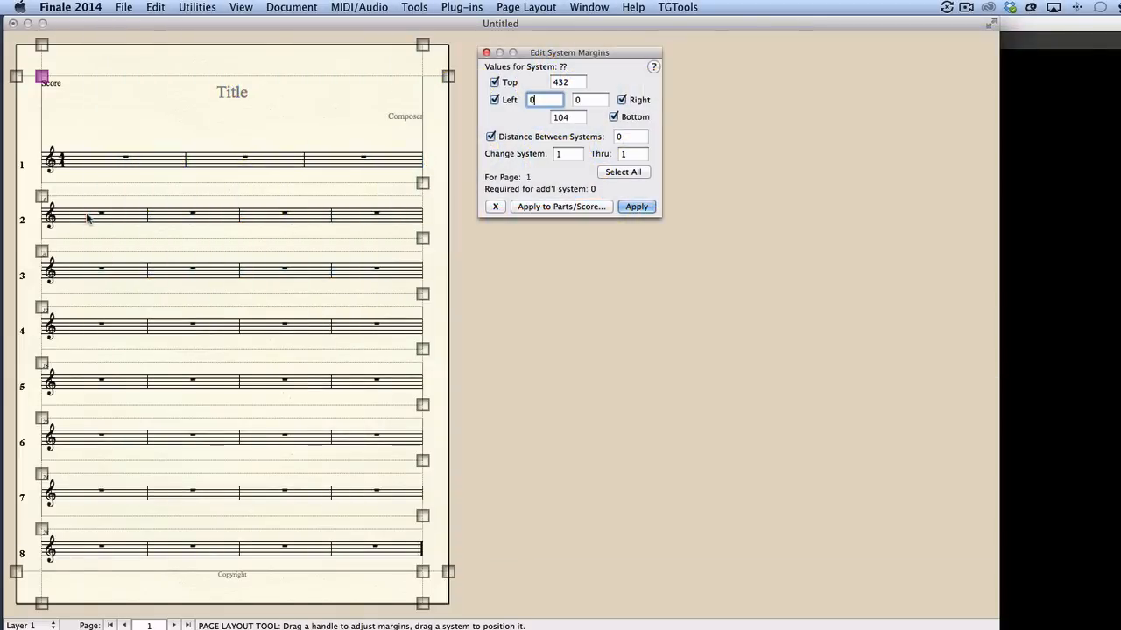
- Space the systems evenly on page 1 only, placing 6 systems on the page
left_click(528, 7)
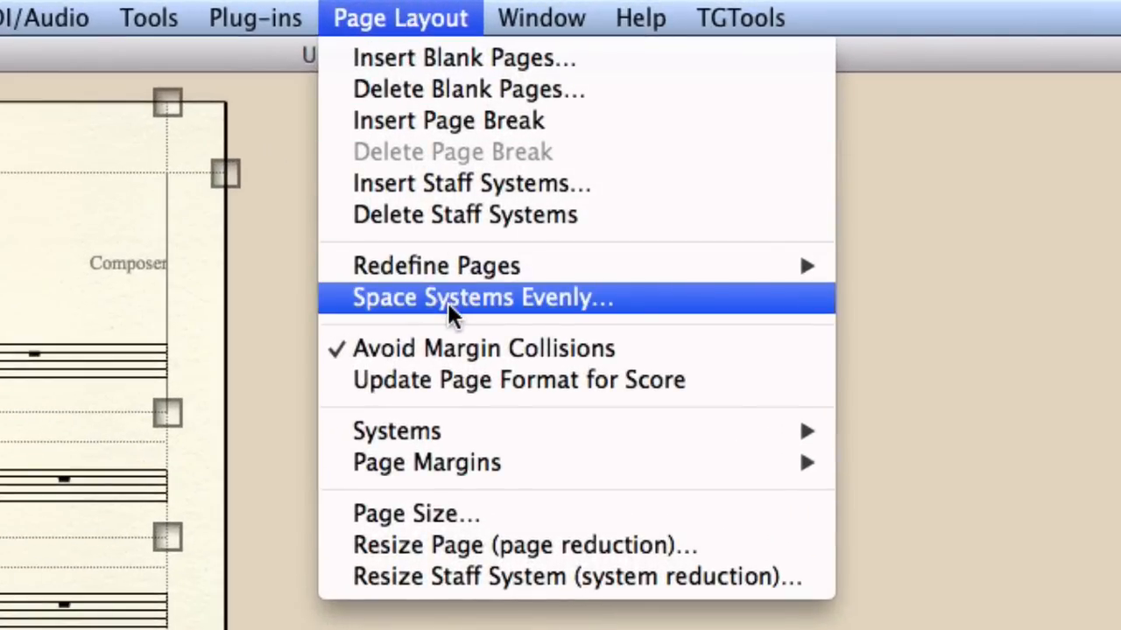
left_click(447, 299)
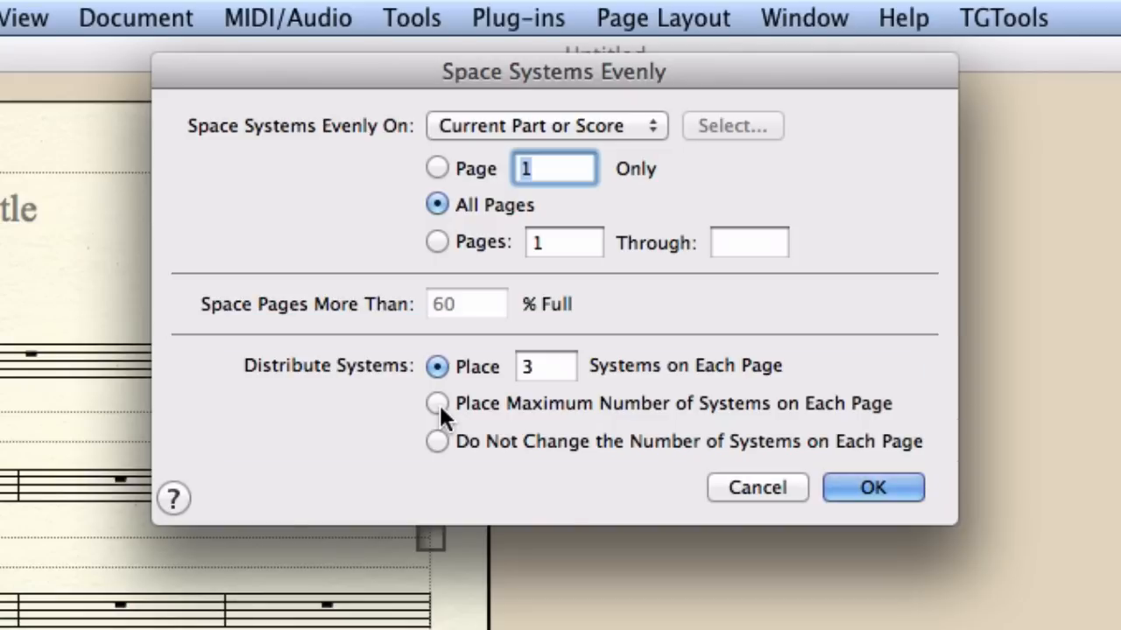
left_click(549, 365)
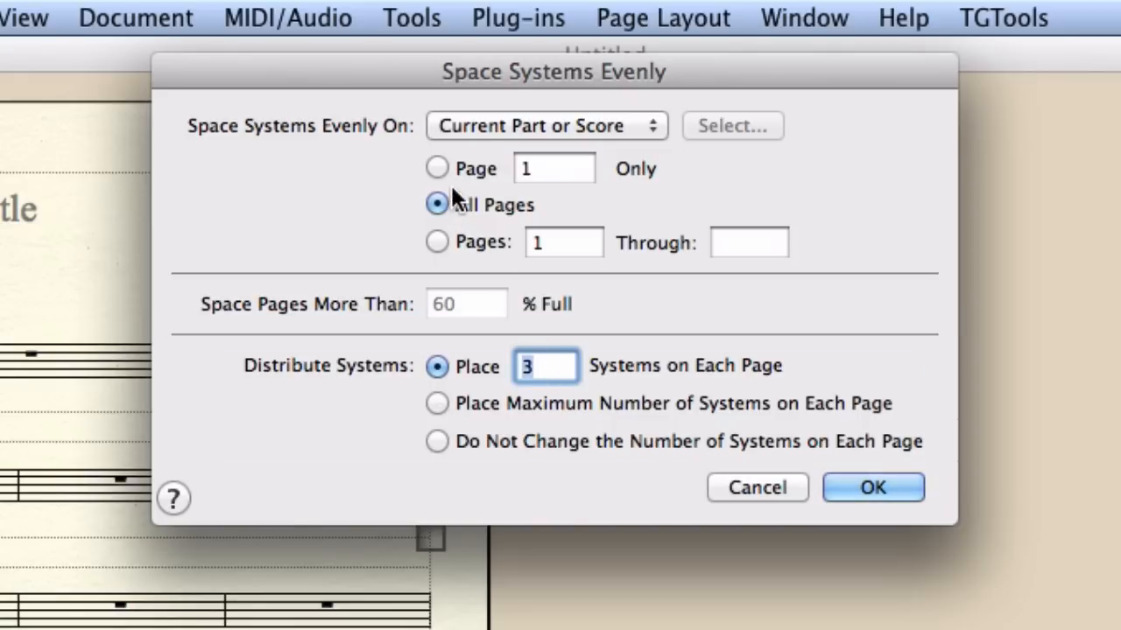
left_click(437, 163)
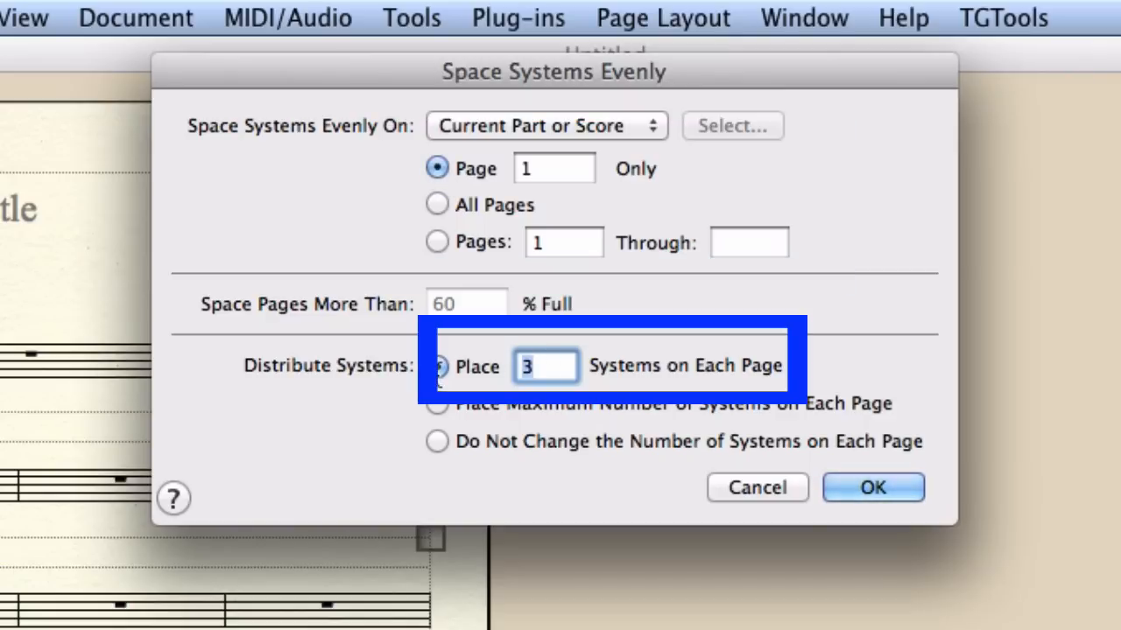
type("6")
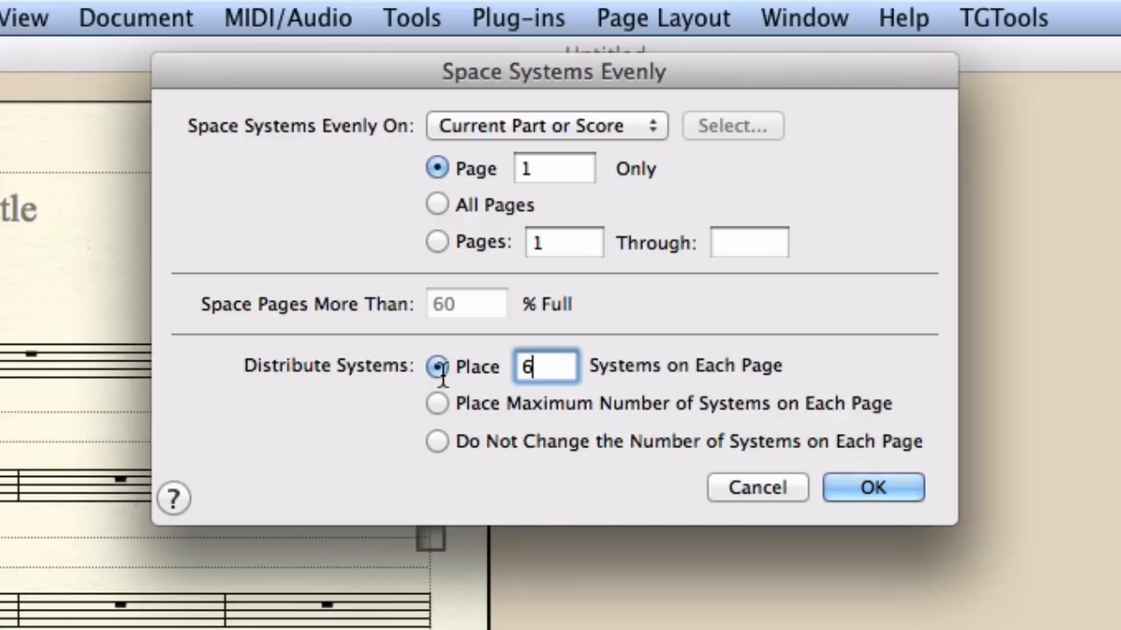
left_click(875, 488)
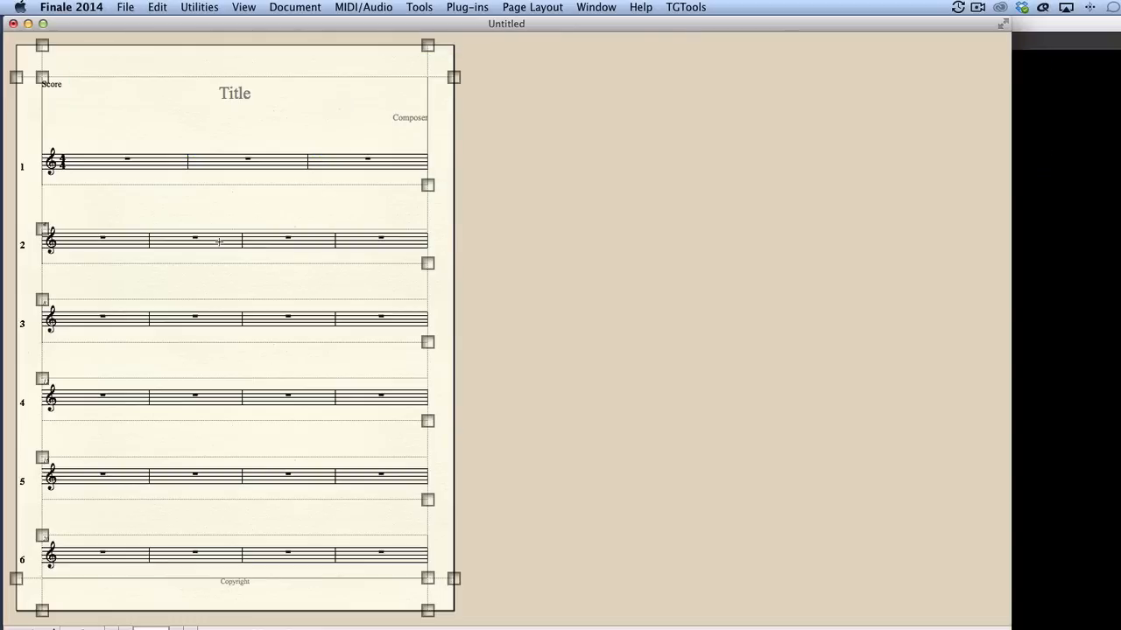
left_click_drag(428, 413, 418, 448)
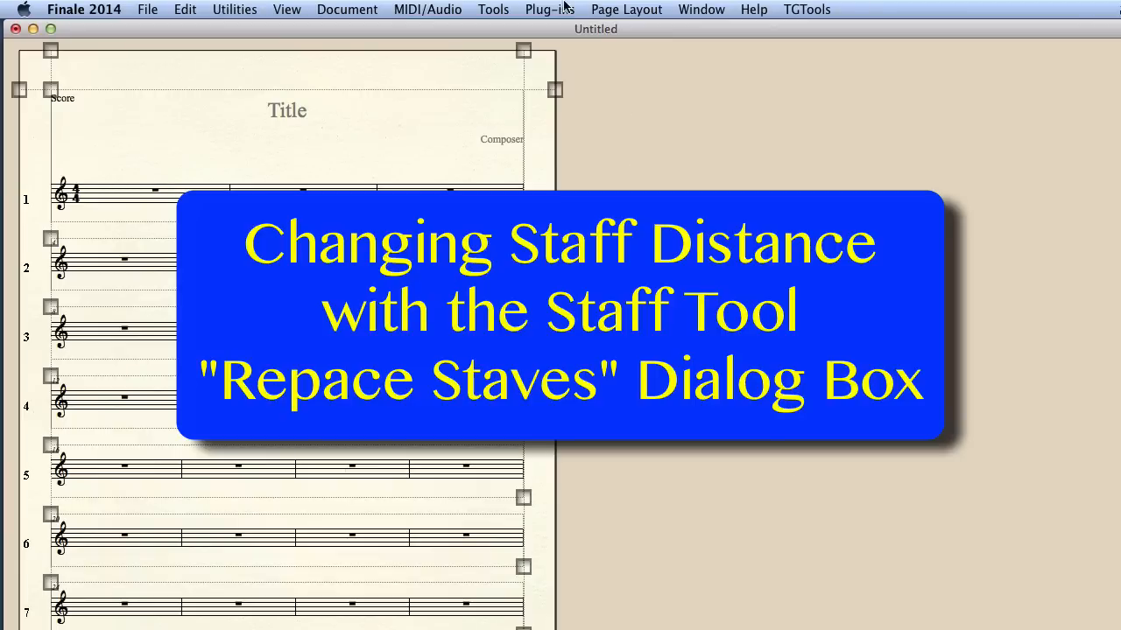
- Select all staves with the Staff tool and move them downward by the second system's staff handle
left_click(500, 7)
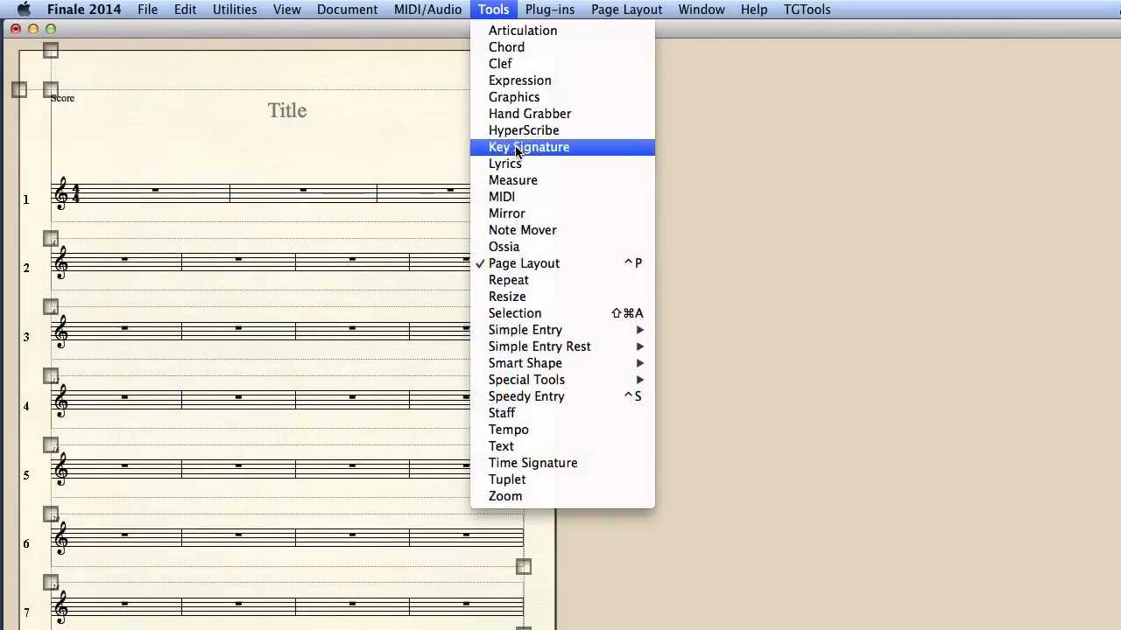
left_click(517, 413)
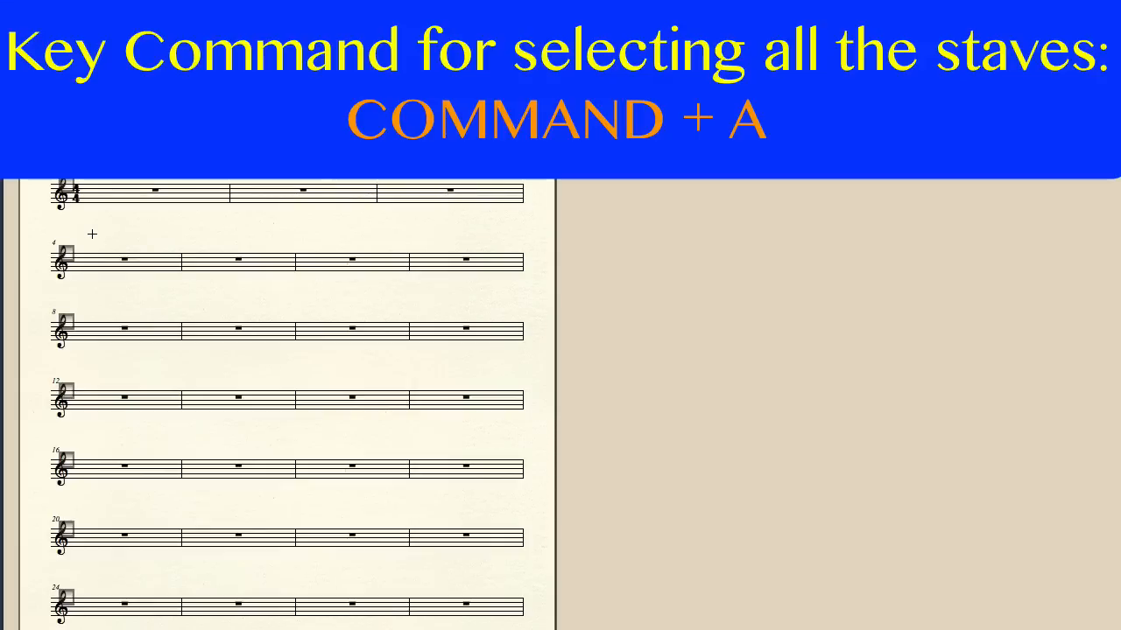
key("super+a")
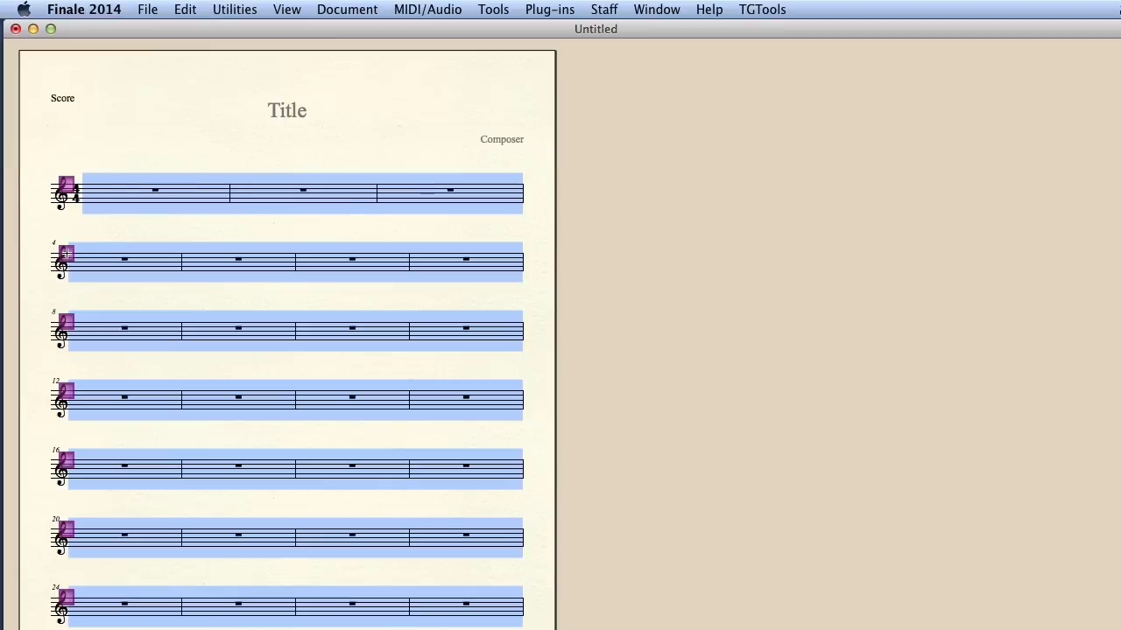
left_click_drag(66, 253, 66, 374)
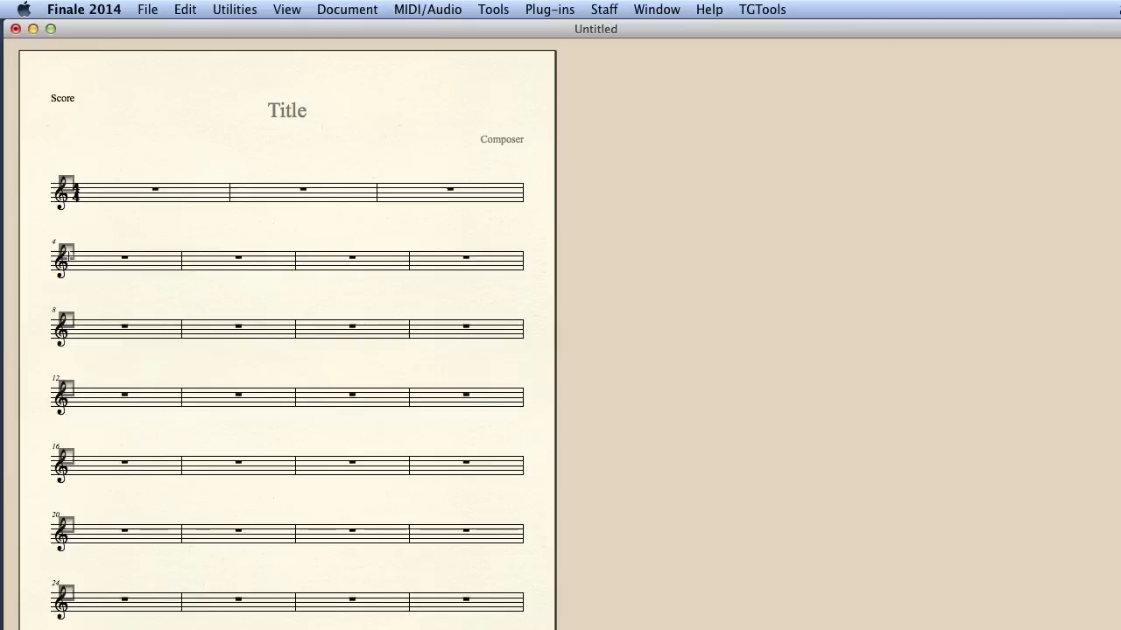
left_click_drag(66, 252, 66, 286)
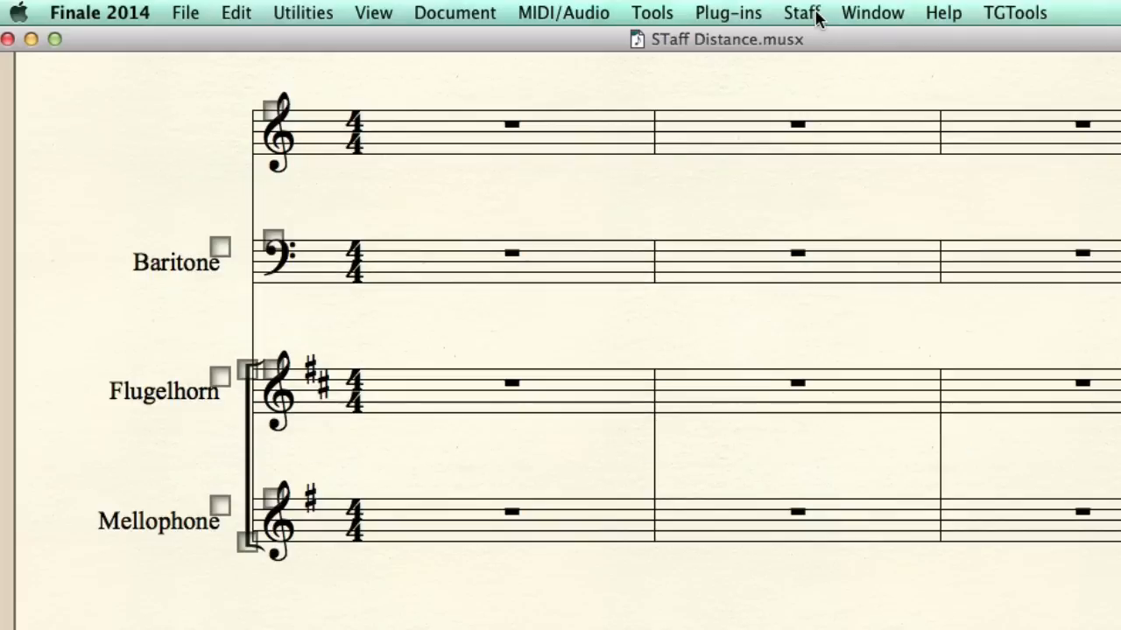
- Respace the staves in the STaff Distance.musx score, scaling the space above each staff to 125%
left_click(813, 14)
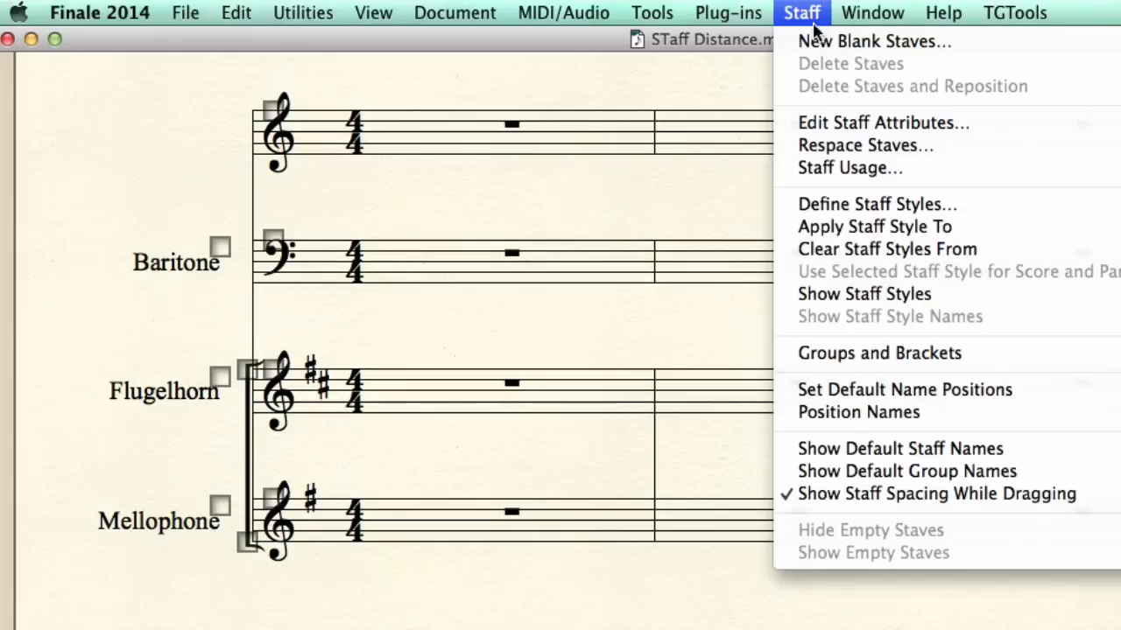
left_click(793, 149)
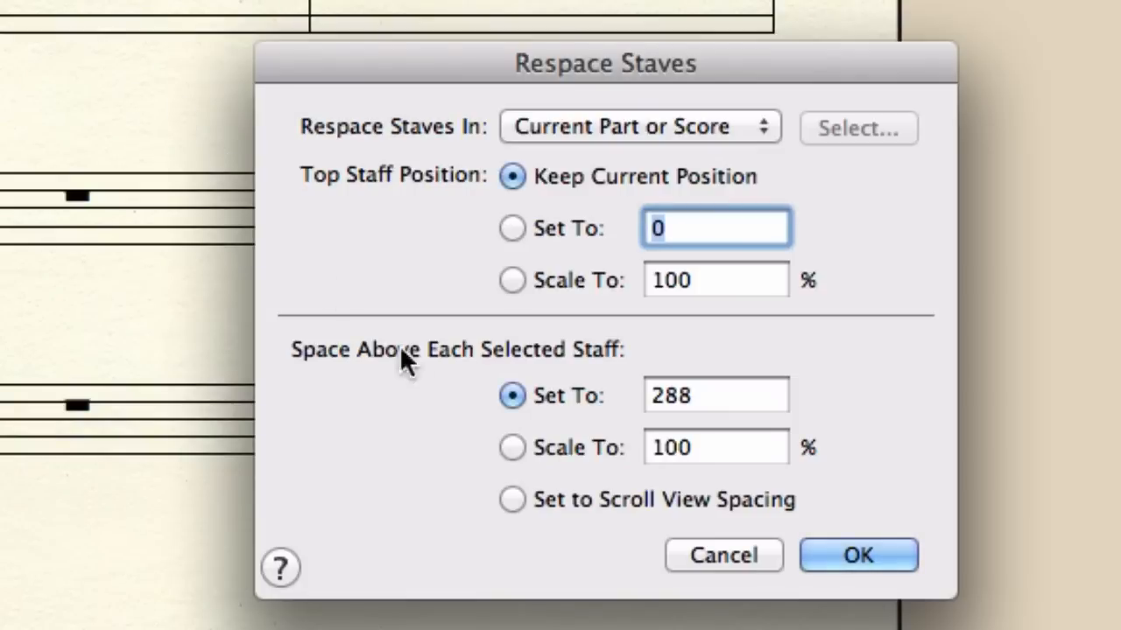
left_click(509, 447)
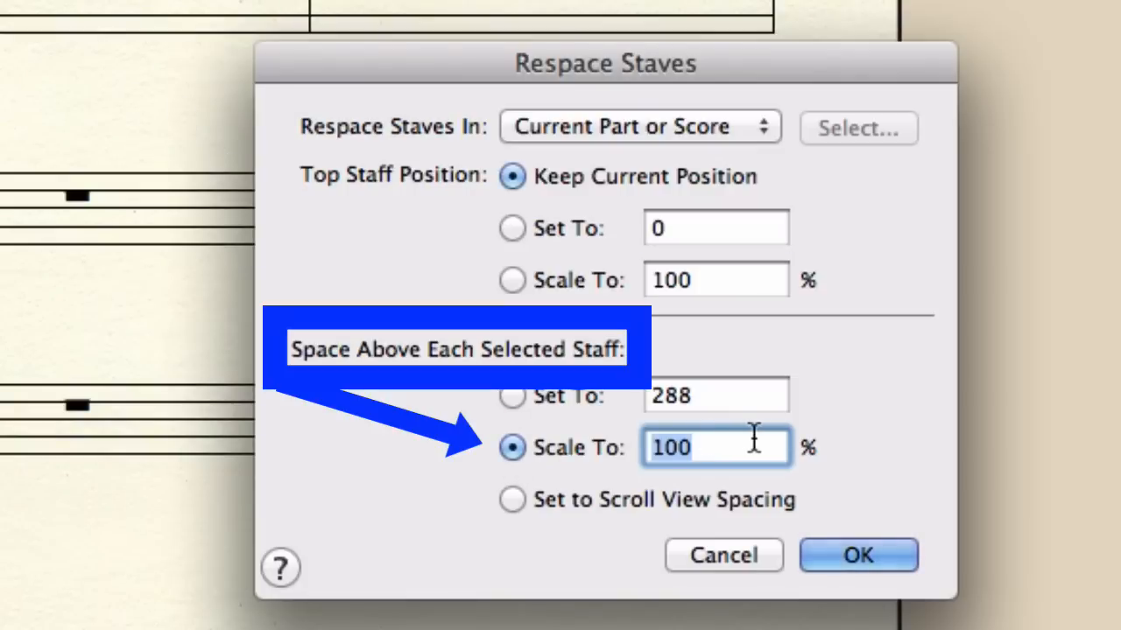
type("125")
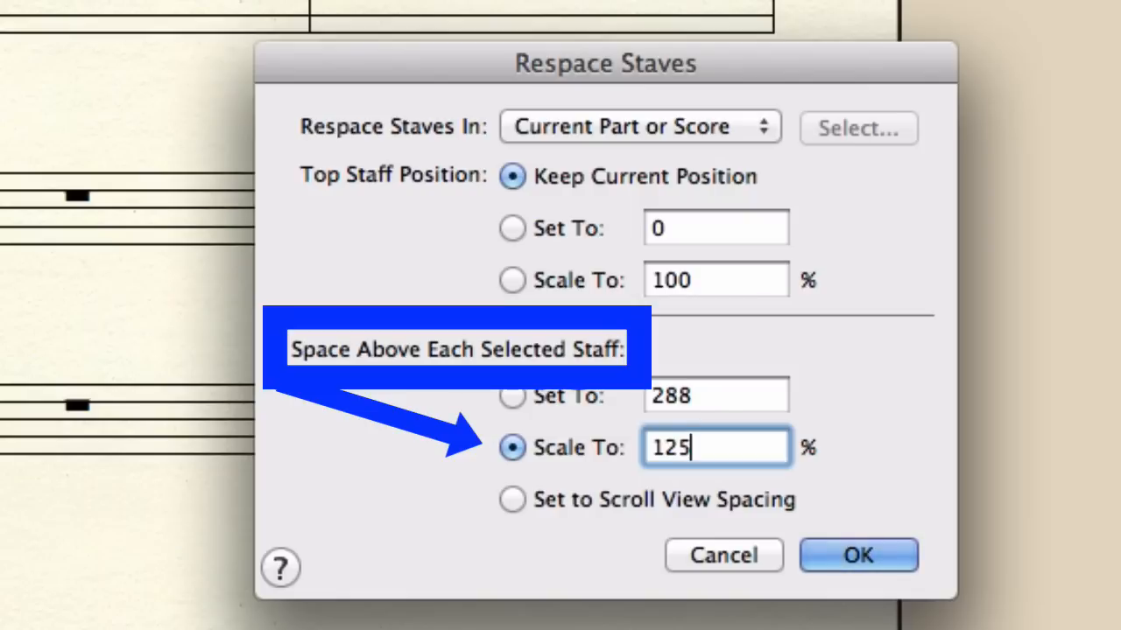
left_click(857, 560)
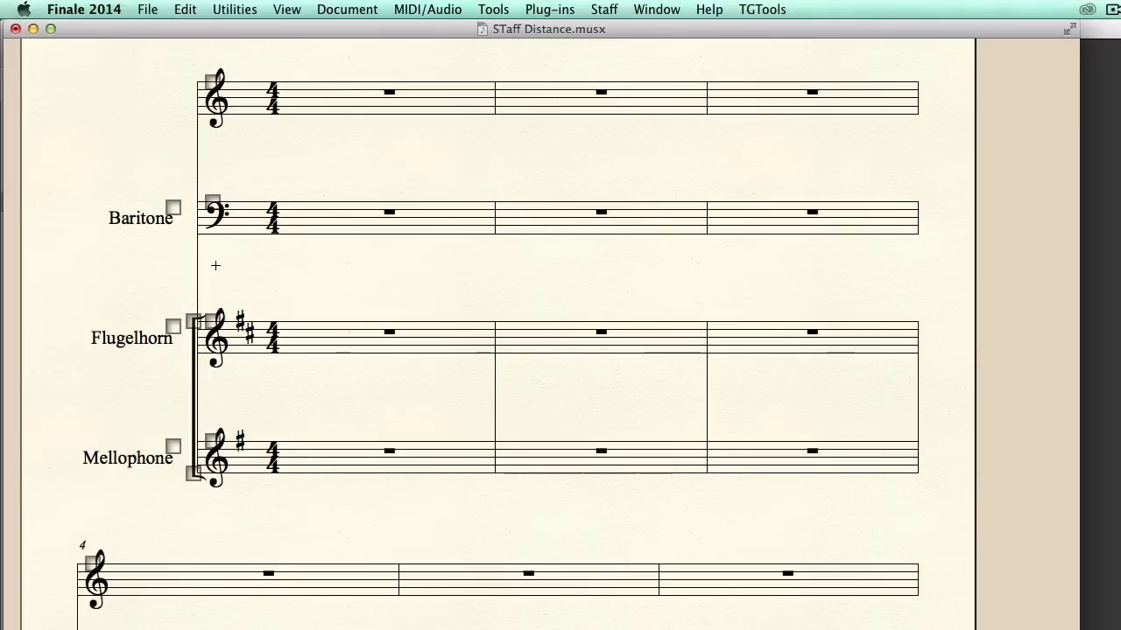
- Try moving the Baritone staff in the first system up toward the staff above, and undo the move
left_click(212, 207)
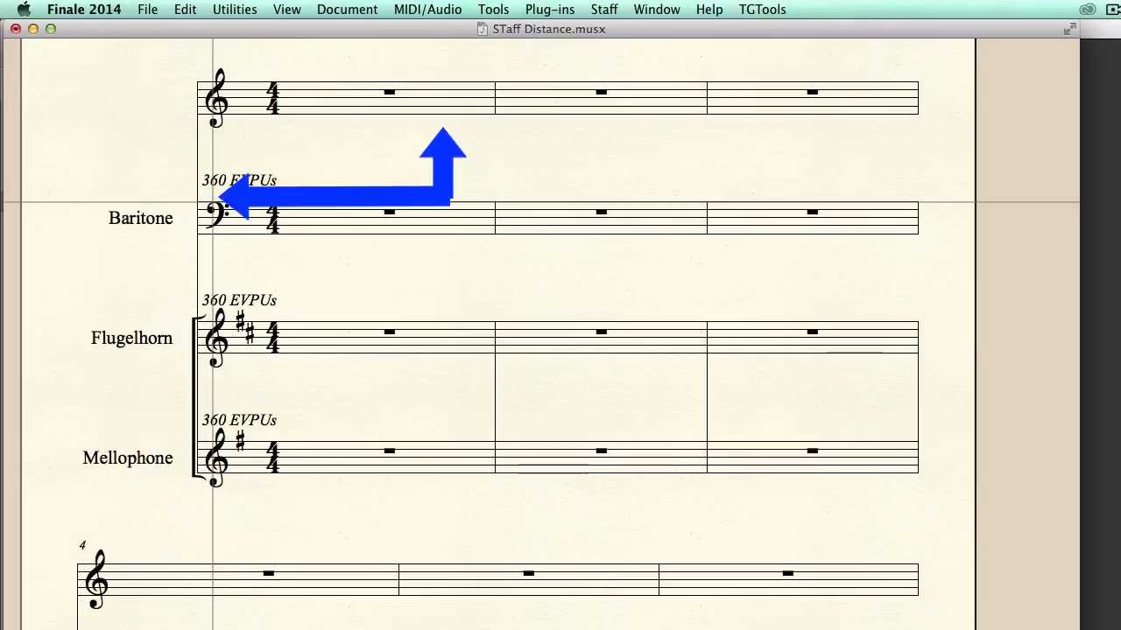
left_click_drag(212, 203, 211, 177)
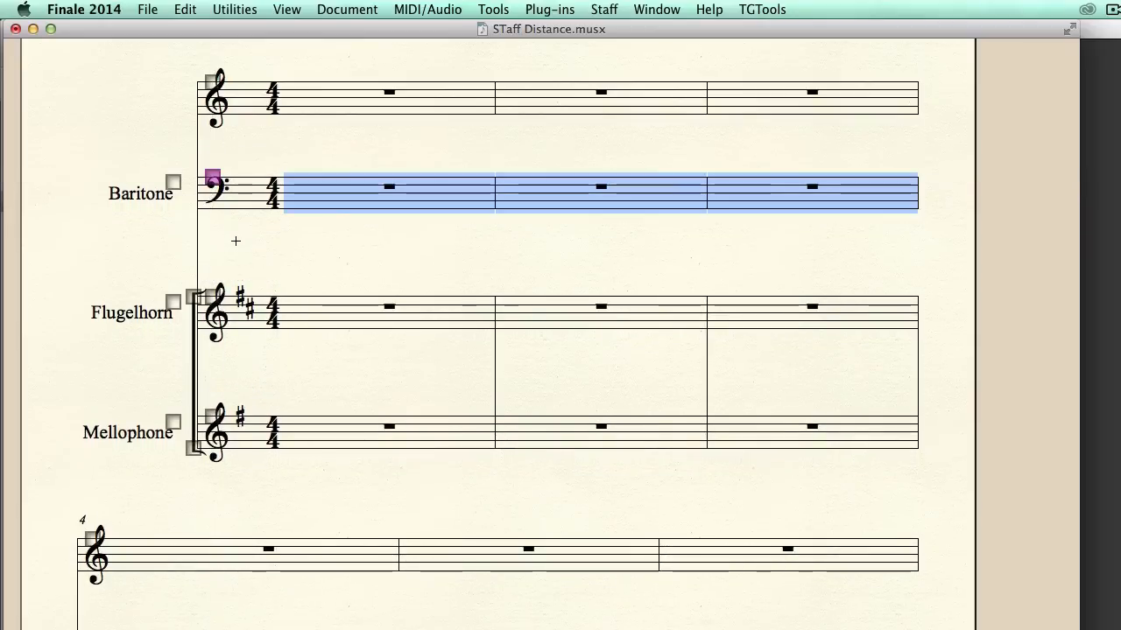
key("super+z")
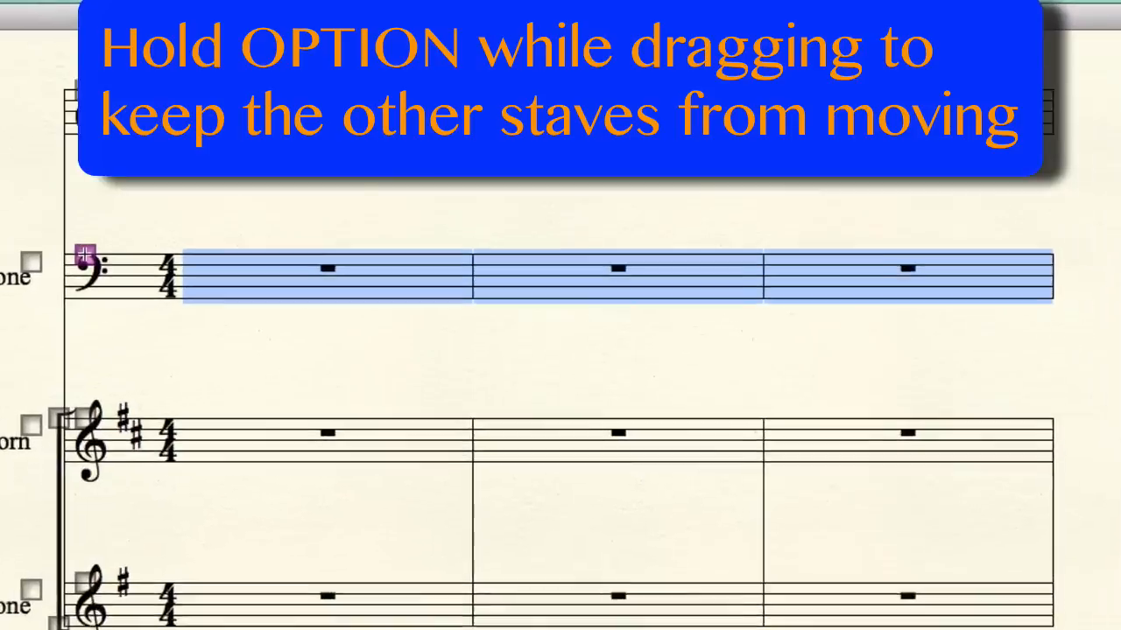
- Reposition the Baritone staff vertically on its own, keeping the surrounding staves in place
left_click_drag(212, 202, 212, 202)
left_click_drag(50, 261, 50, 298)
left_click_drag(50, 298, 50, 262)
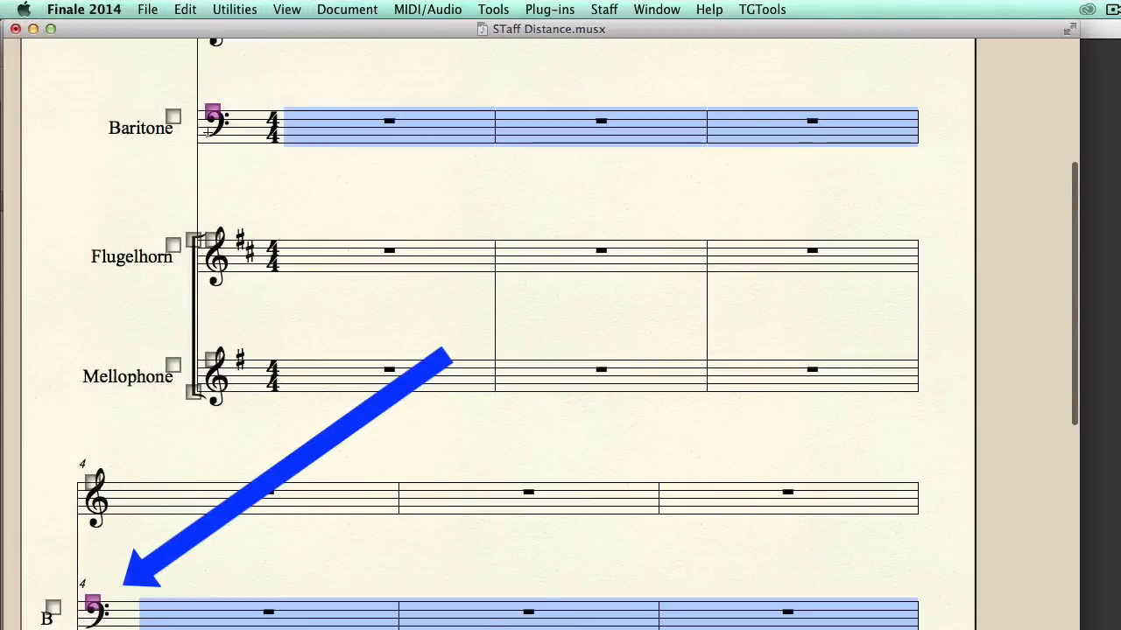
mouse_move(212, 112)
left_mouse_down()
mouse_move(211, 155)
mouse_move(212, 97)
mouse_move(212, 117)
left_mouse_up()
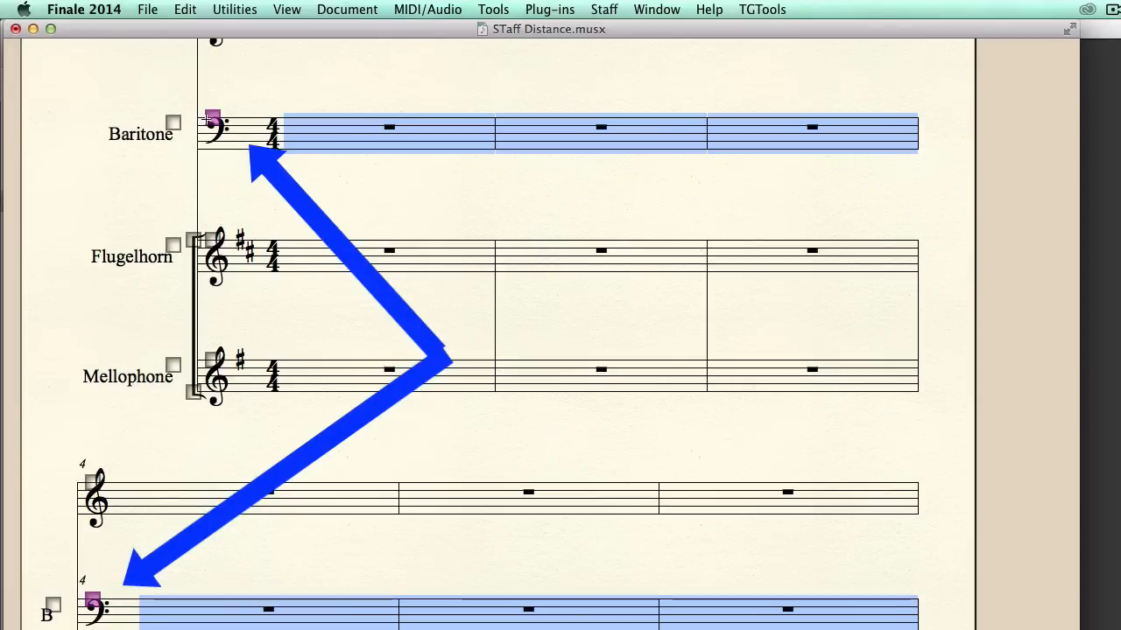